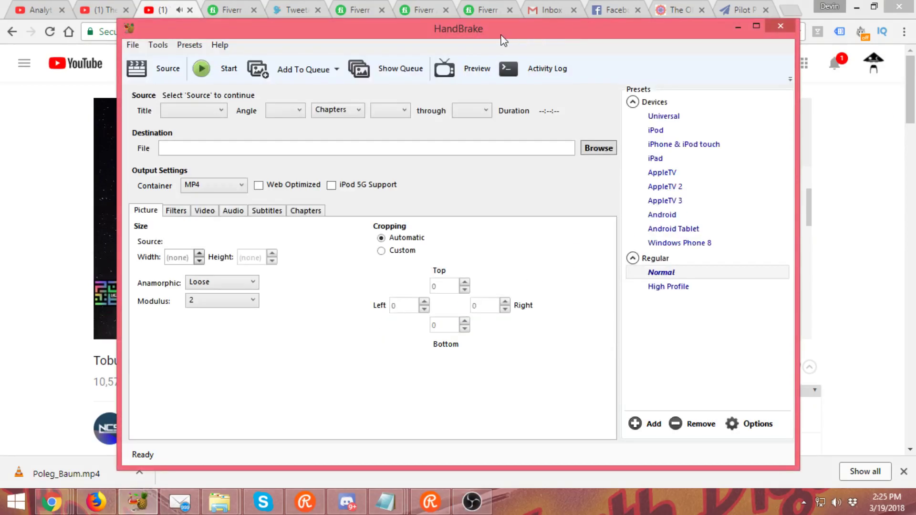
- Maximize HandBrake and choose to open a single video file as the source
{"action": "double_click", "coordinate": [503, 40]}
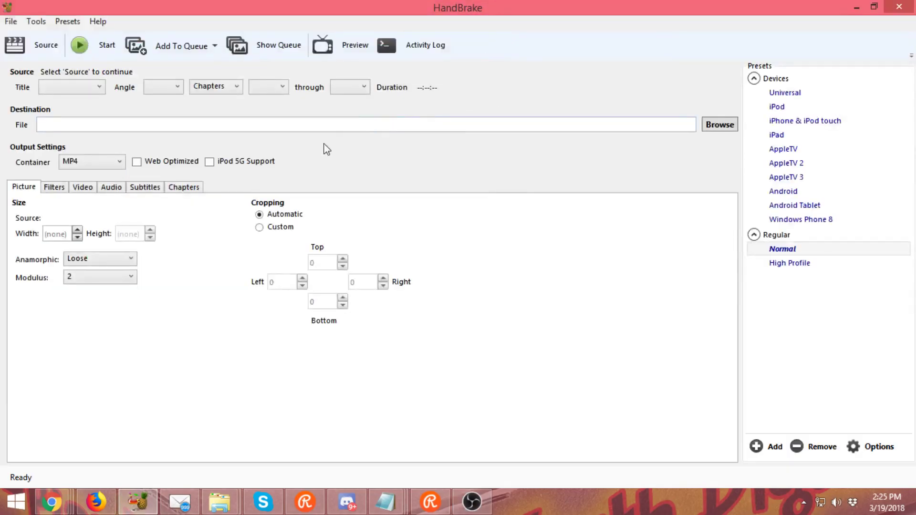
{"action": "left_click", "coordinate": [51, 54]}
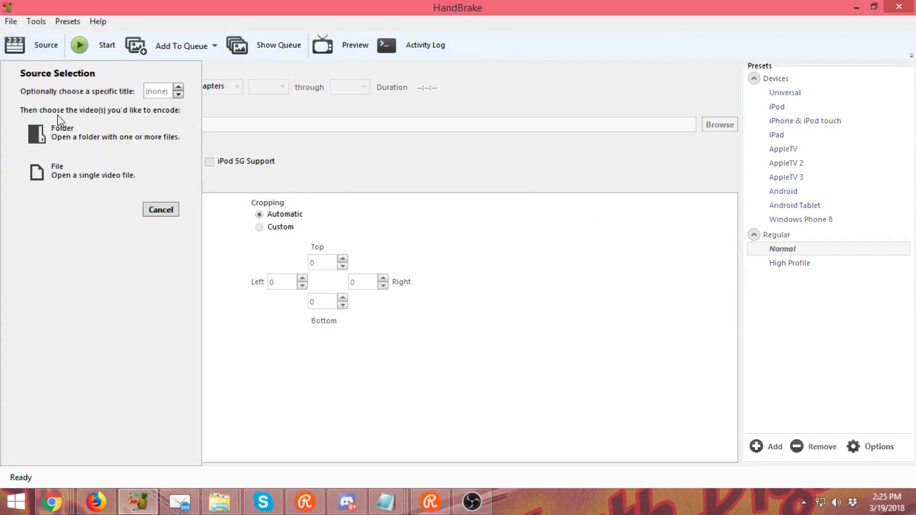
{"action": "left_click", "coordinate": [82, 177]}
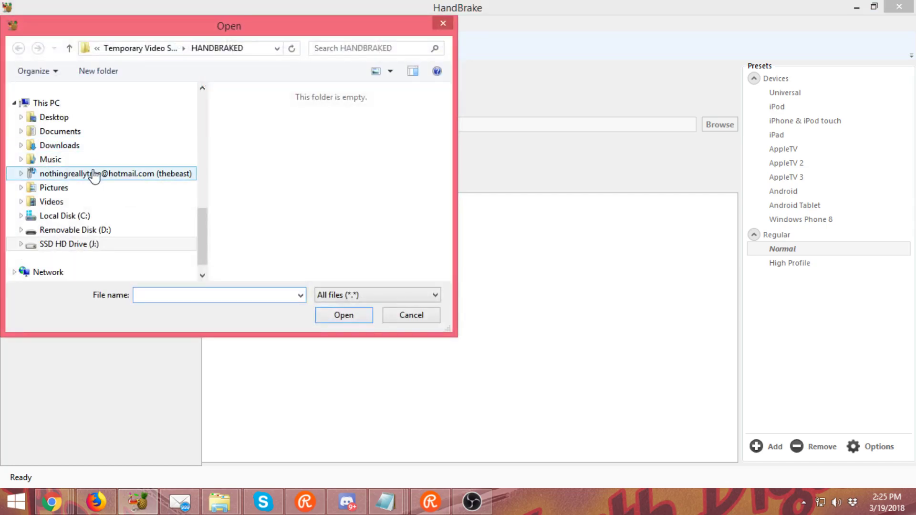
- Browse Dropbox > Work Portfolio Priced > ENTER > 2) PRODUCT Videos > Product Commercial and select Backpack Video
{"action": "left_click_drag", "start_coordinate": [203, 226], "coordinate": [215, 99]}
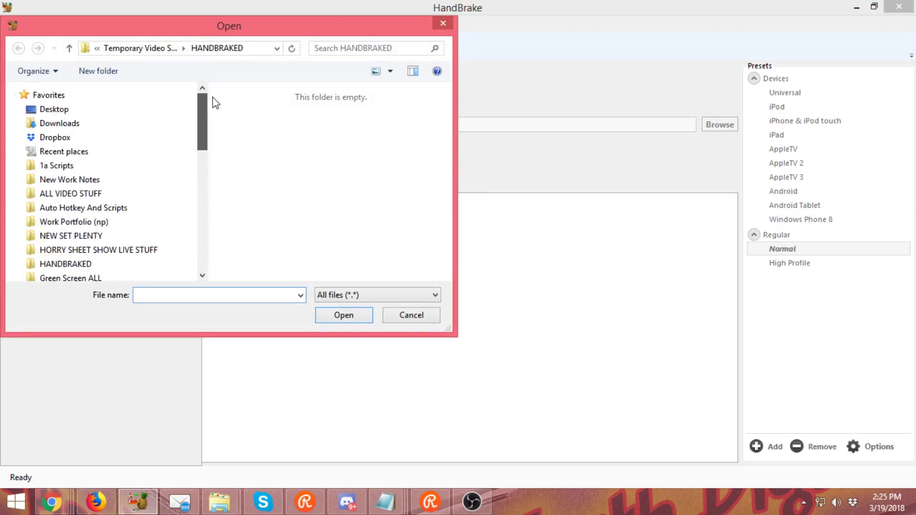
{"action": "left_click", "coordinate": [65, 141]}
{"action": "left_click", "coordinate": [284, 187]}
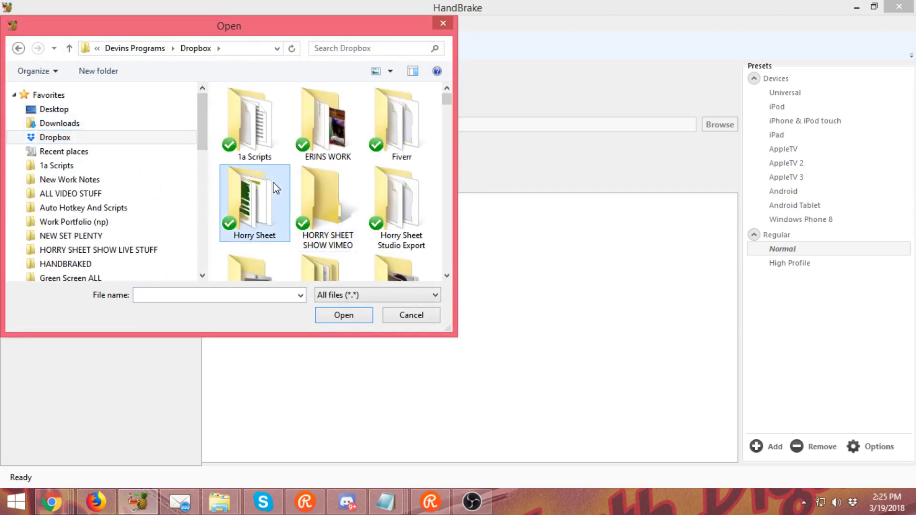
{"action": "scroll", "coordinate": [282, 191], "scroll_direction": "down", "scroll_amount": 3}
{"action": "left_click", "coordinate": [269, 209]}
{"action": "double_click", "coordinate": [268, 209]}
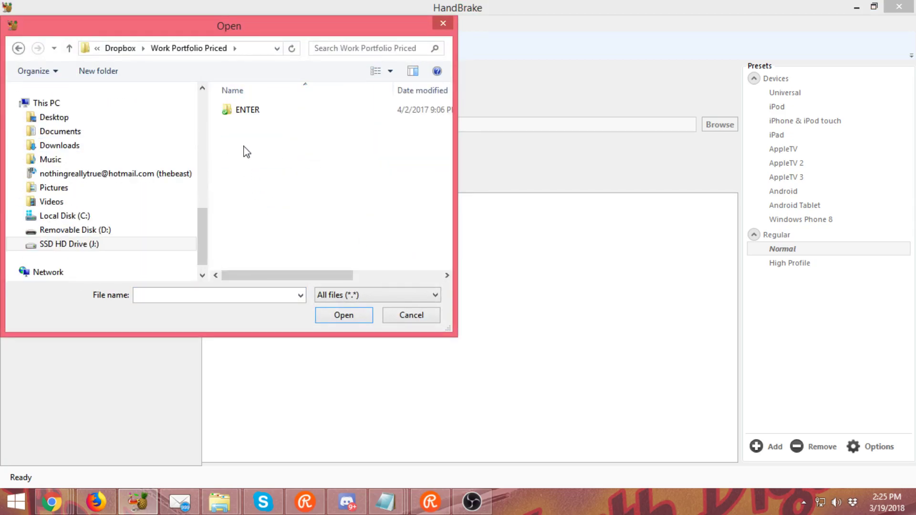
{"action": "double_click", "coordinate": [251, 112]}
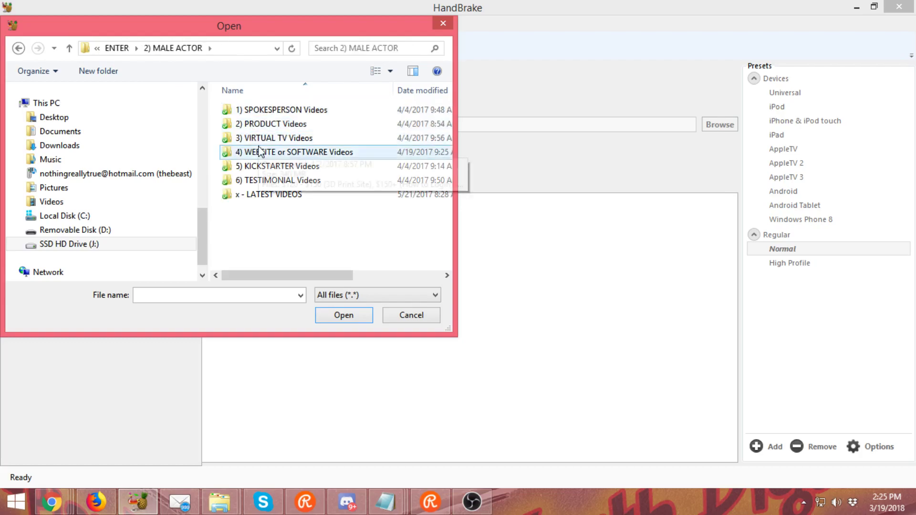
{"action": "double_click", "coordinate": [254, 125]}
{"action": "double_click", "coordinate": [273, 127]}
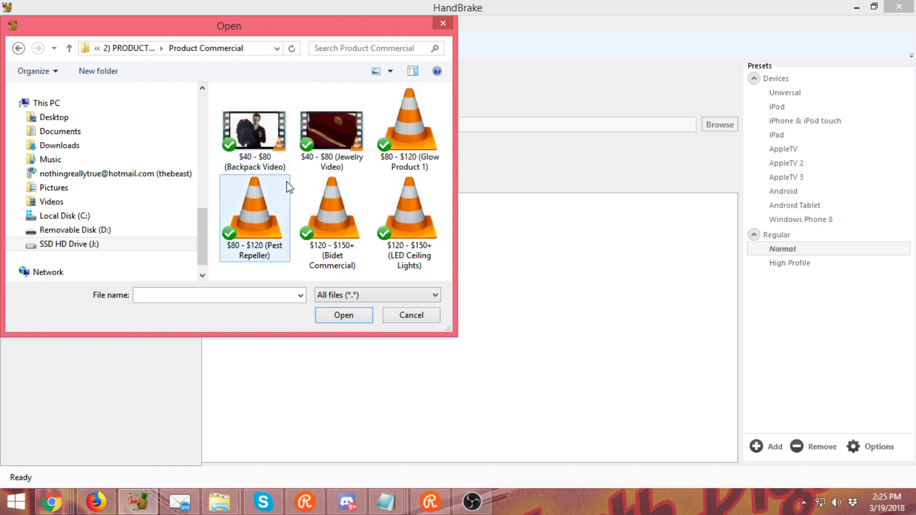
{"action": "left_click", "coordinate": [269, 135]}
- Load the Backpack Video as source, then check its file size in Properties
{"action": "double_click", "coordinate": [268, 135]}
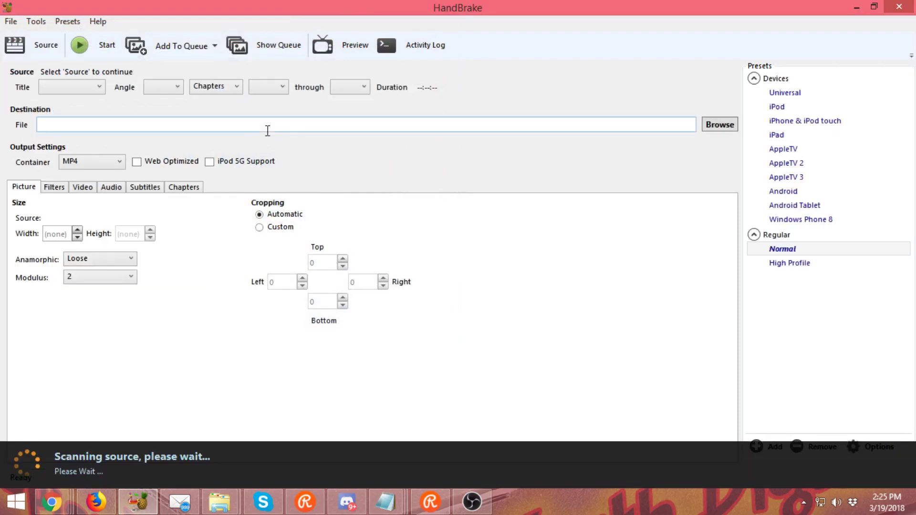
{"action": "left_click", "coordinate": [46, 48]}
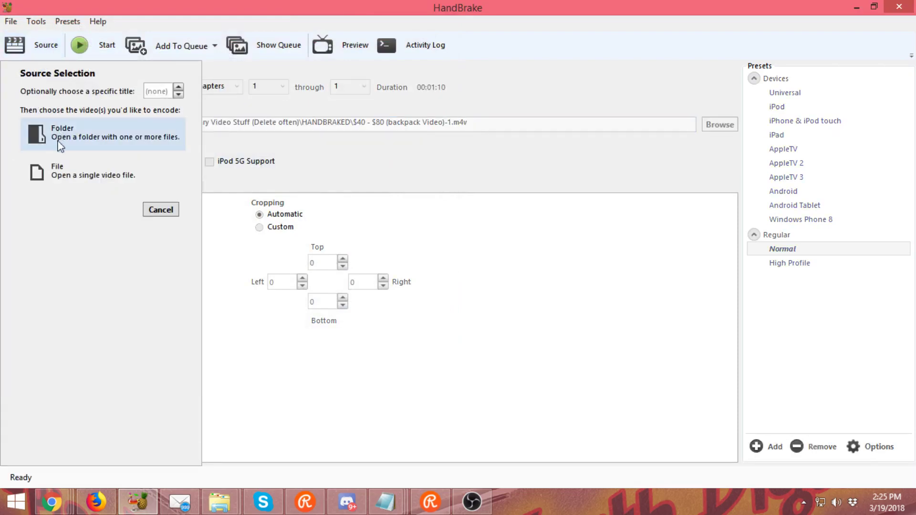
{"action": "left_click", "coordinate": [37, 172]}
{"action": "left_click", "coordinate": [245, 122]}
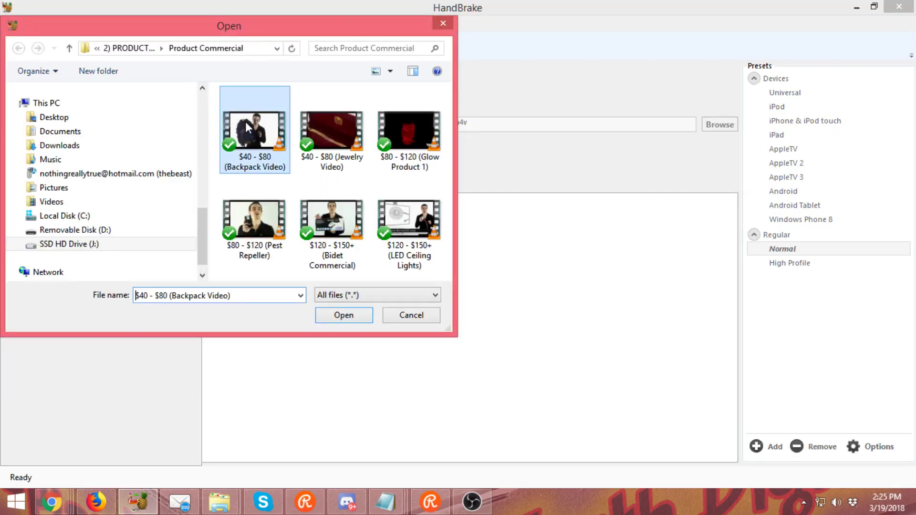
{"action": "right_click", "coordinate": [245, 122]}
{"action": "left_click", "coordinate": [288, 479]}
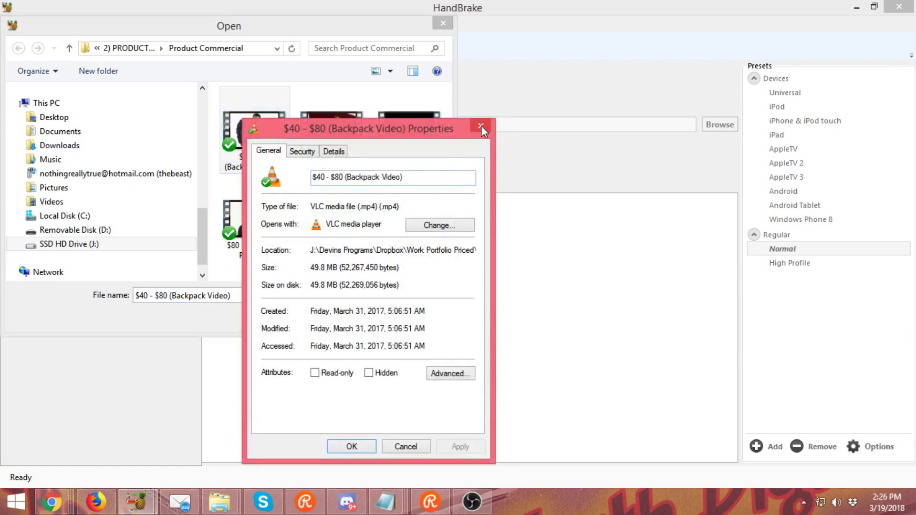
{"action": "left_click", "coordinate": [481, 126]}
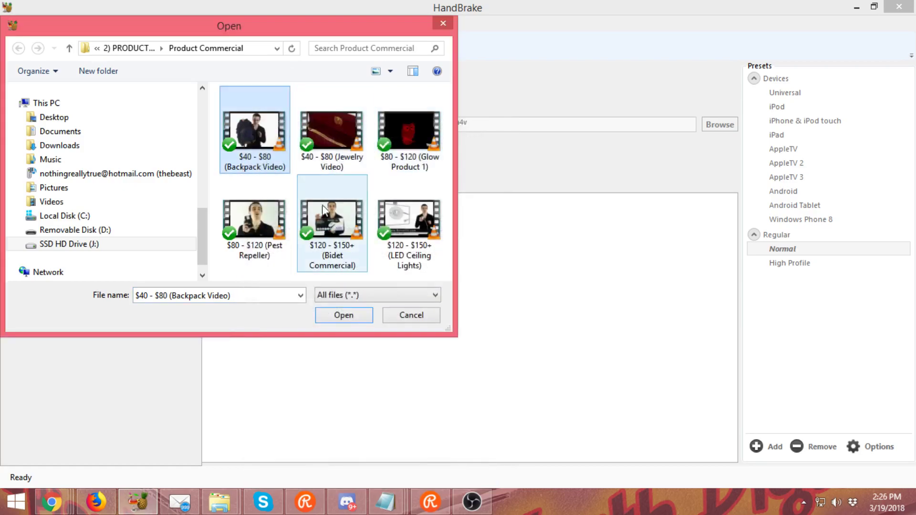
- Compare the file sizes of the LED Ceiling Lights and Bidet Commercial videos
{"action": "left_click", "coordinate": [326, 151]}
{"action": "right_click", "coordinate": [415, 216]}
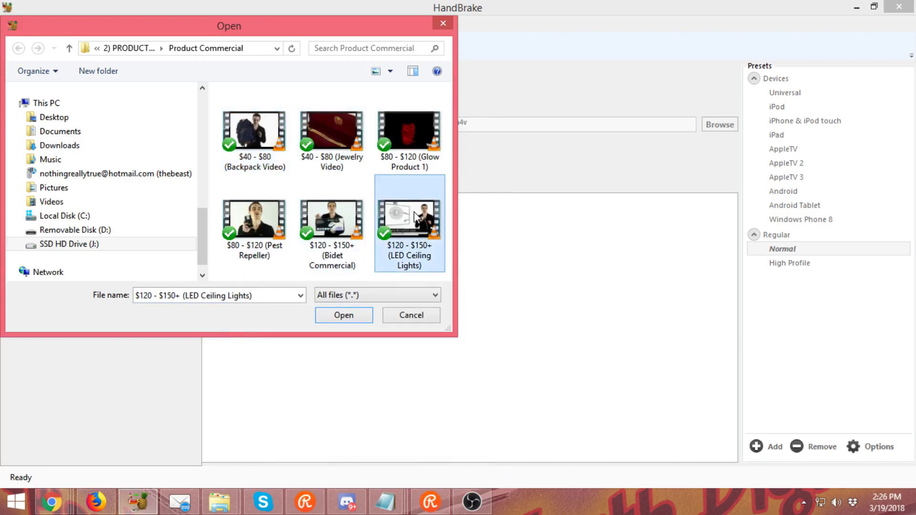
{"action": "left_click", "coordinate": [444, 477]}
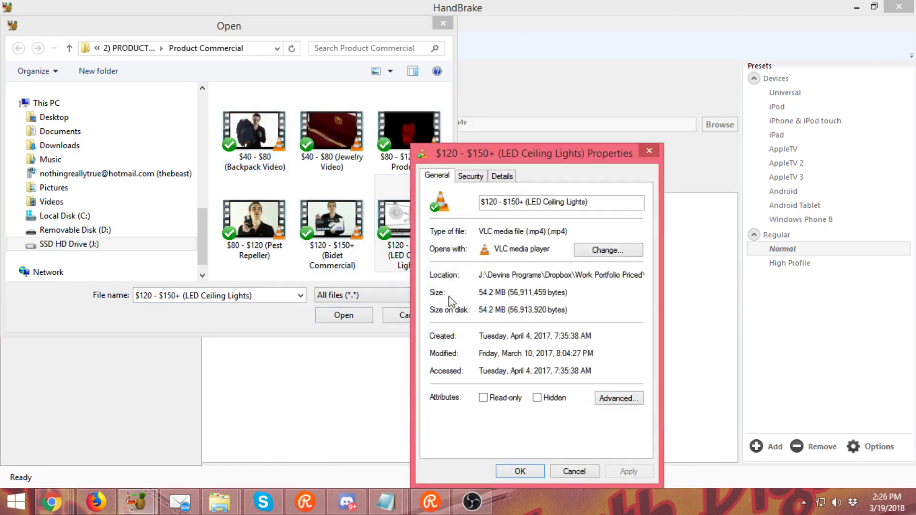
{"action": "key", "text": "Escape"}
{"action": "right_click", "coordinate": [328, 224]}
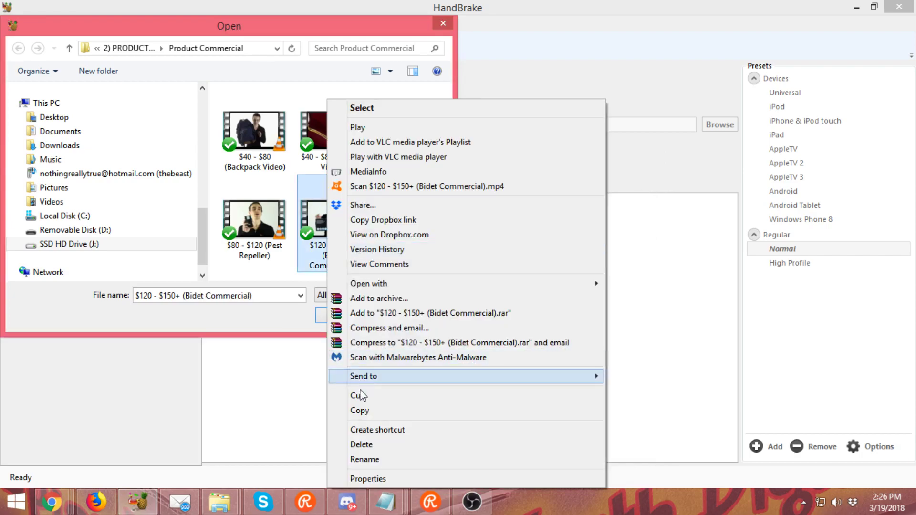
{"action": "left_click", "coordinate": [362, 478]}
{"action": "key", "text": "Escape"}
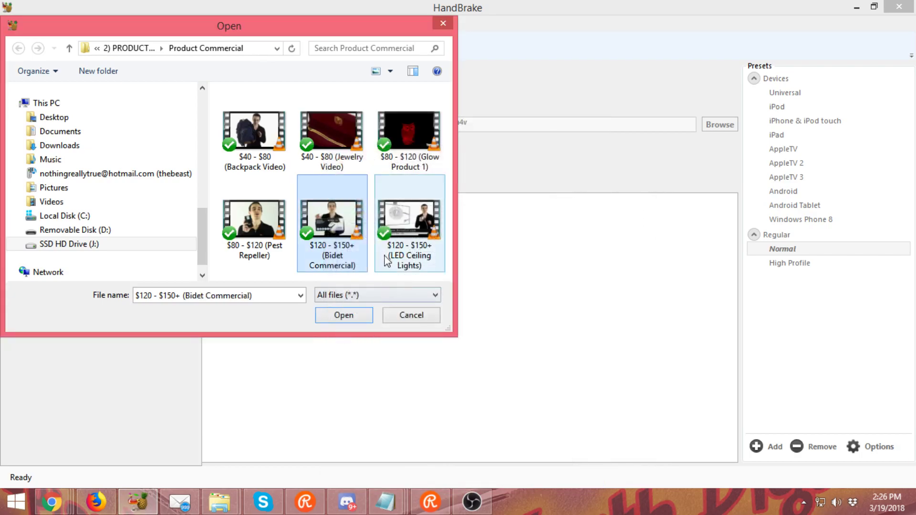
- Recheck the Bidet Commercial file size and load it as the new source
{"action": "right_click", "coordinate": [338, 241]}
{"action": "left_click", "coordinate": [367, 477]}
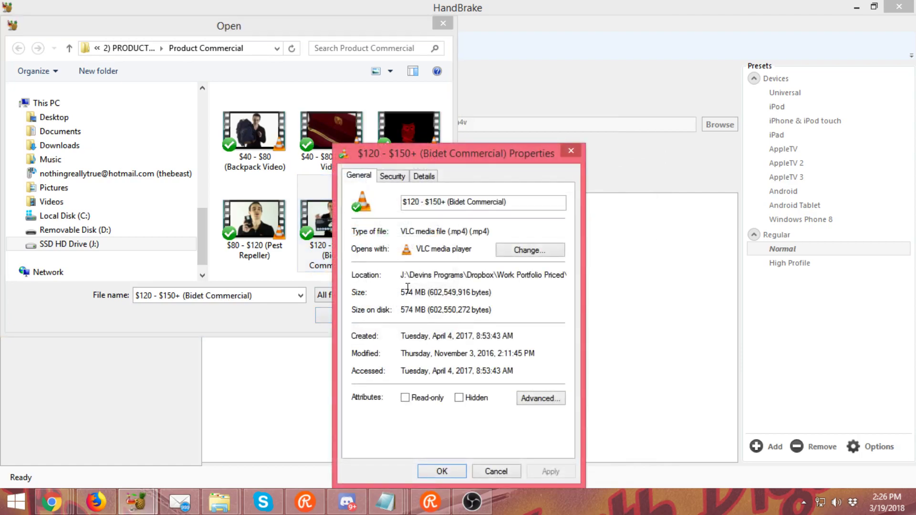
{"action": "key", "text": "Escape"}
{"action": "double_click", "coordinate": [322, 219]}
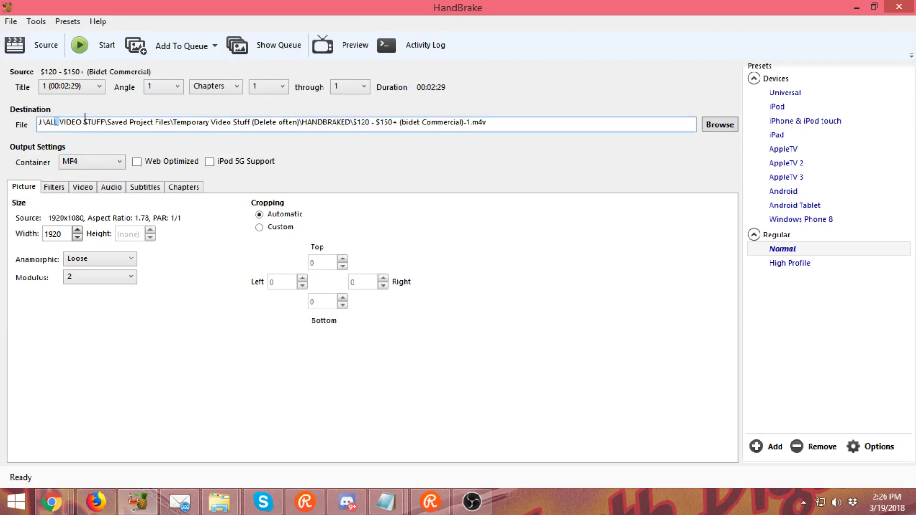
- Set the output file to CompressedVideo saved on the Desktop
{"action": "left_click_drag", "start_coordinate": [118, 119], "coordinate": [531, 124]}
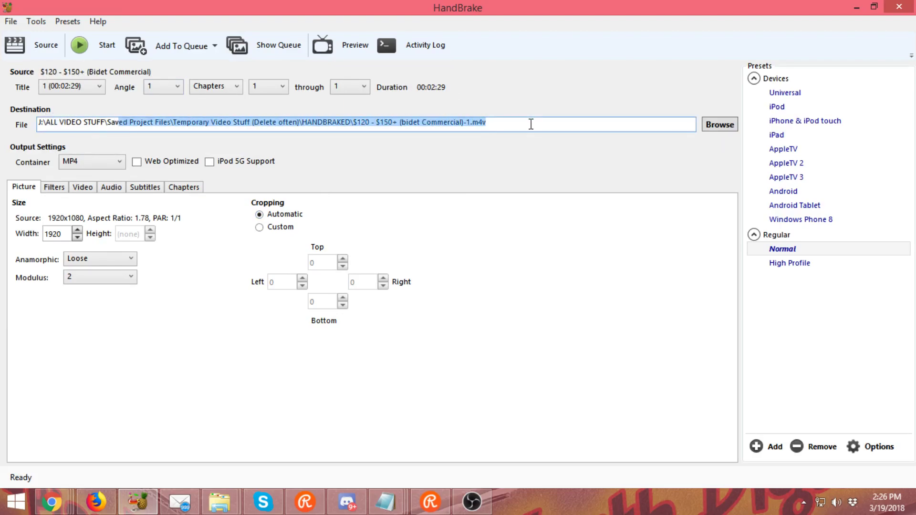
{"action": "left_click", "coordinate": [458, 125]}
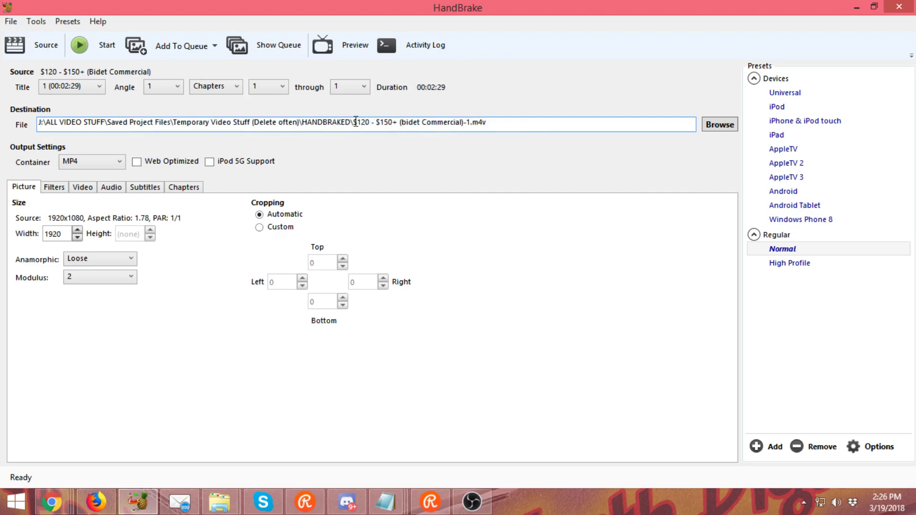
{"action": "left_click", "coordinate": [720, 125]}
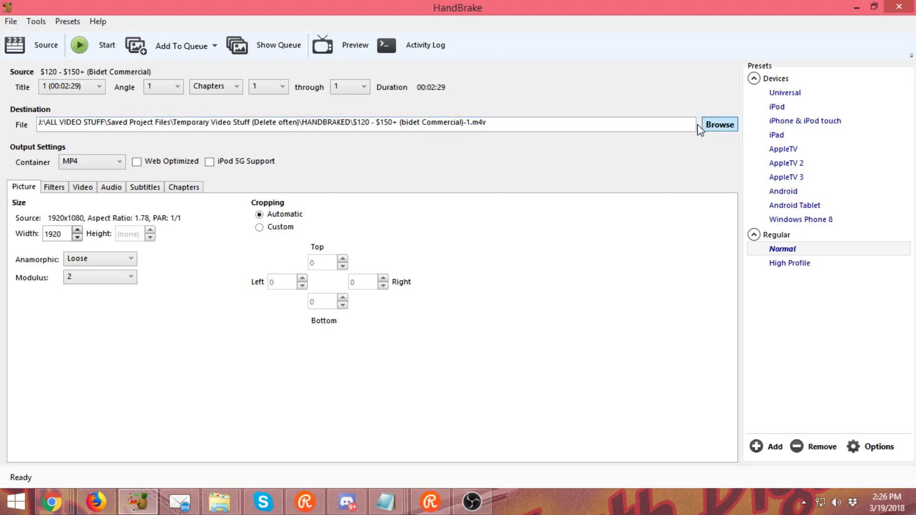
{"action": "left_click_drag", "start_coordinate": [210, 188], "coordinate": [210, 105]}
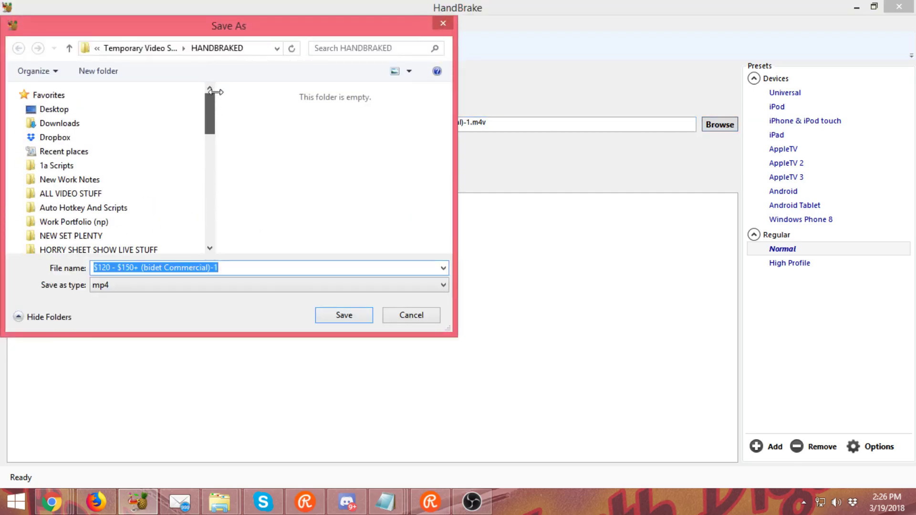
{"action": "left_click", "coordinate": [54, 109]}
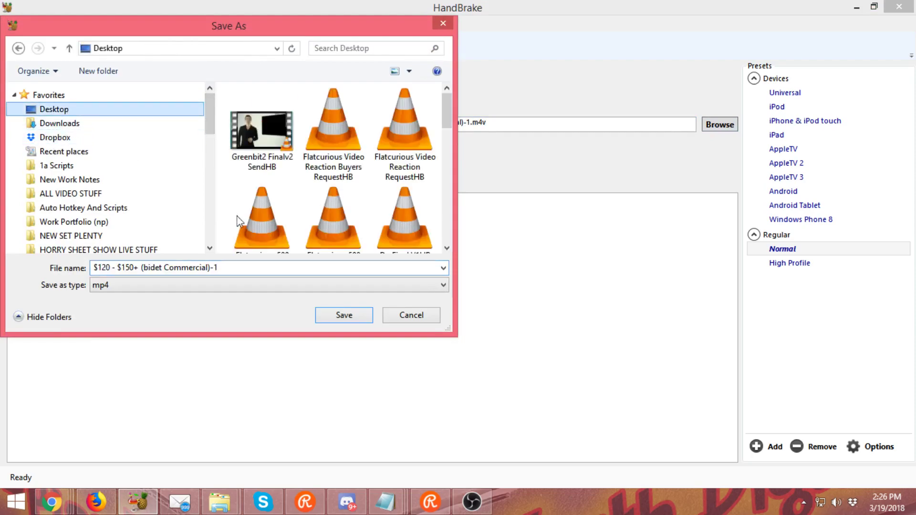
{"action": "left_click", "coordinate": [293, 267]}
{"action": "left_click", "coordinate": [293, 267]}
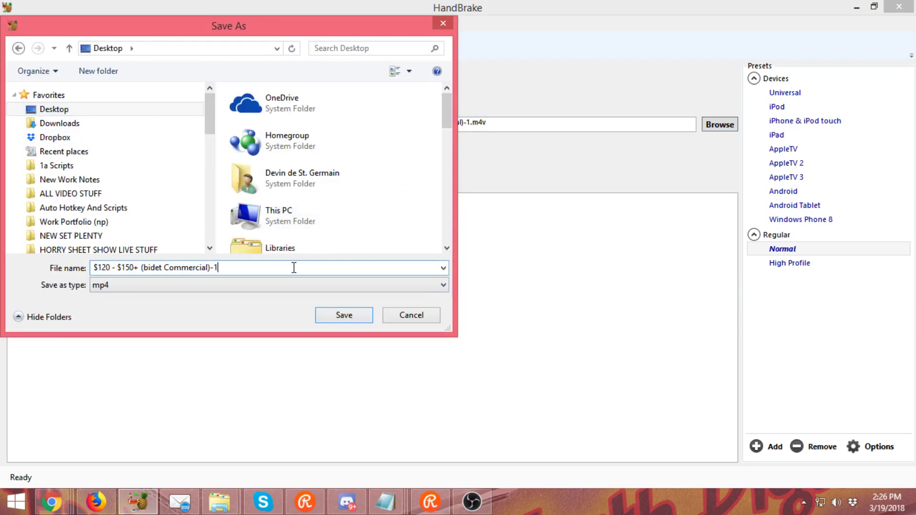
{"action": "key", "text": "ctrl+a"}
{"action": "type", "text": "Com"}
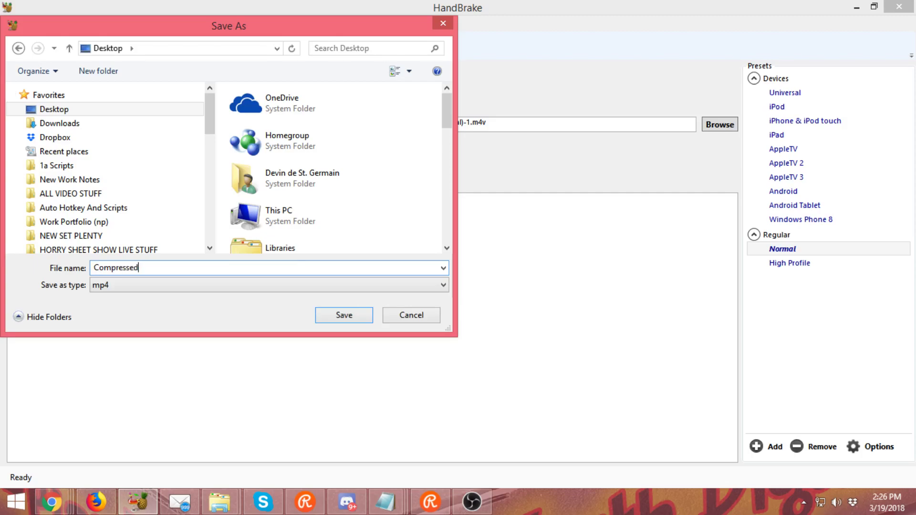
{"action": "left_click", "coordinate": [333, 315]}
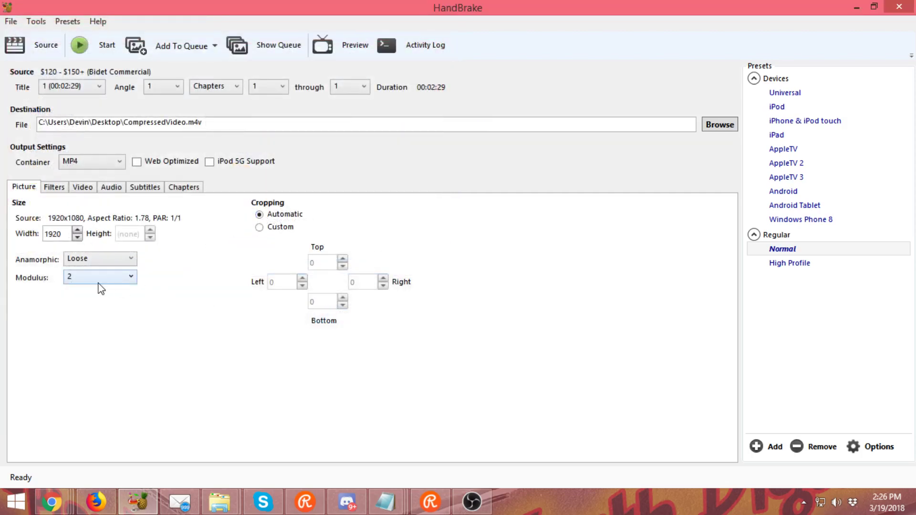
- Verify the destination ends in CompressedVideo.mp4, then view the Video and Picture tabs
{"action": "left_click", "coordinate": [204, 126]}
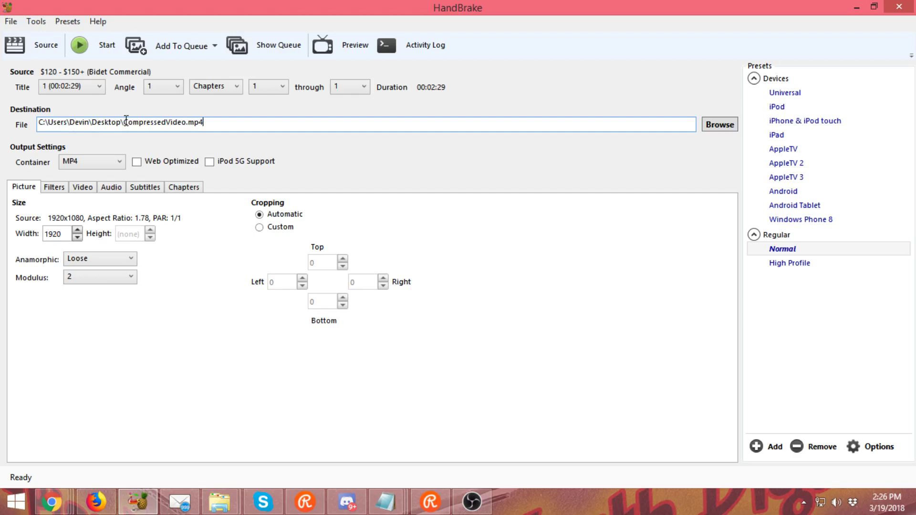
{"action": "left_click_drag", "start_coordinate": [126, 120], "coordinate": [211, 120]}
{"action": "left_click", "coordinate": [85, 190]}
{"action": "left_click", "coordinate": [23, 190]}
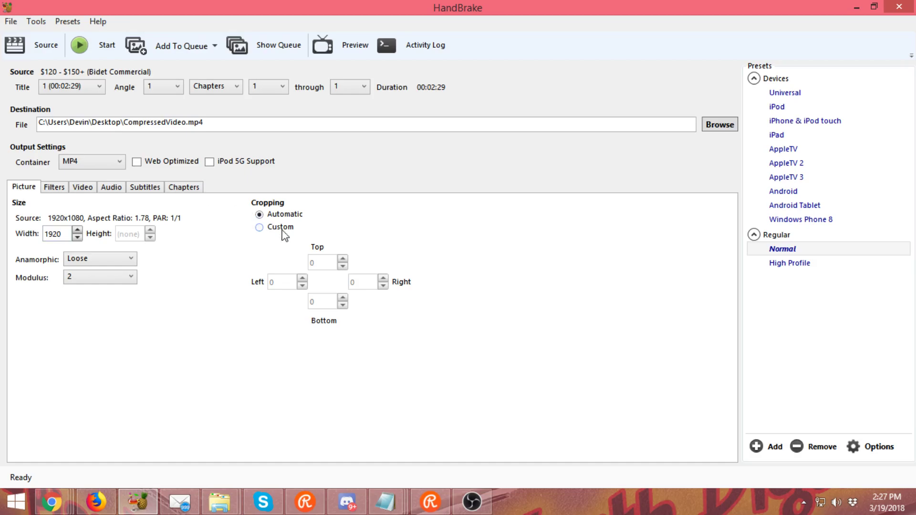
- Review the Filters, Video, Audio, Subtitles and Chapters tabs, ending on Video at RF 20
{"action": "left_click", "coordinate": [54, 188]}
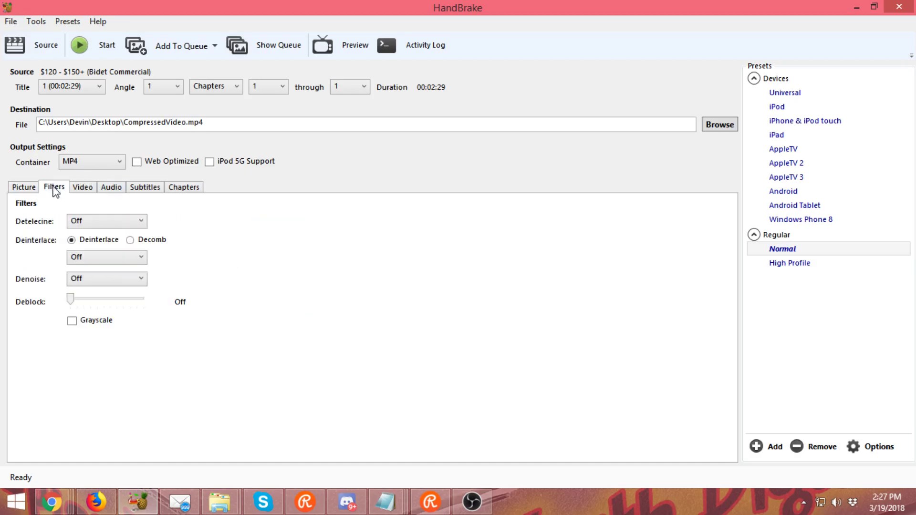
{"action": "left_click", "coordinate": [84, 189]}
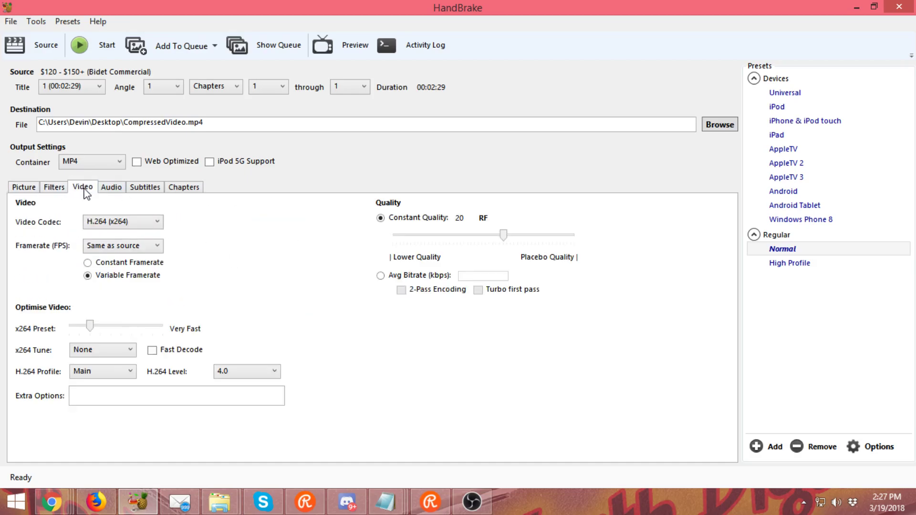
{"action": "left_click", "coordinate": [112, 188]}
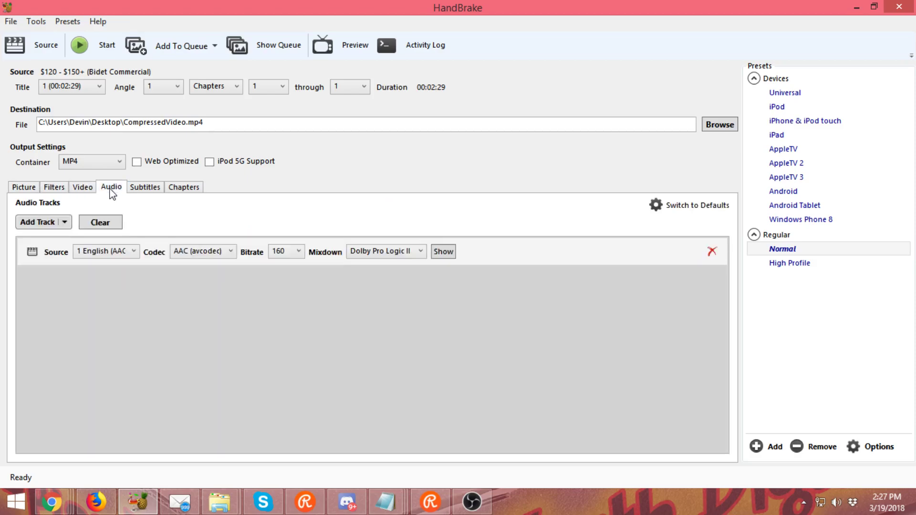
{"action": "left_click", "coordinate": [151, 191]}
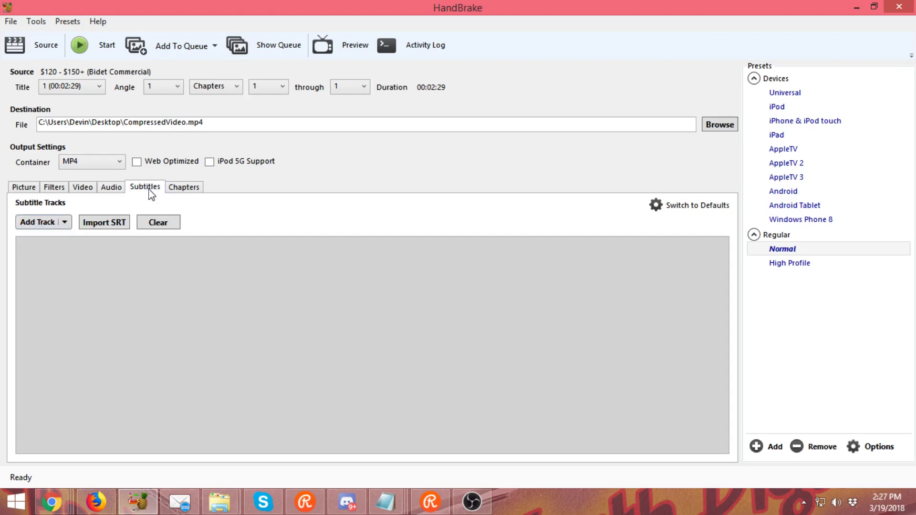
{"action": "left_click", "coordinate": [191, 192]}
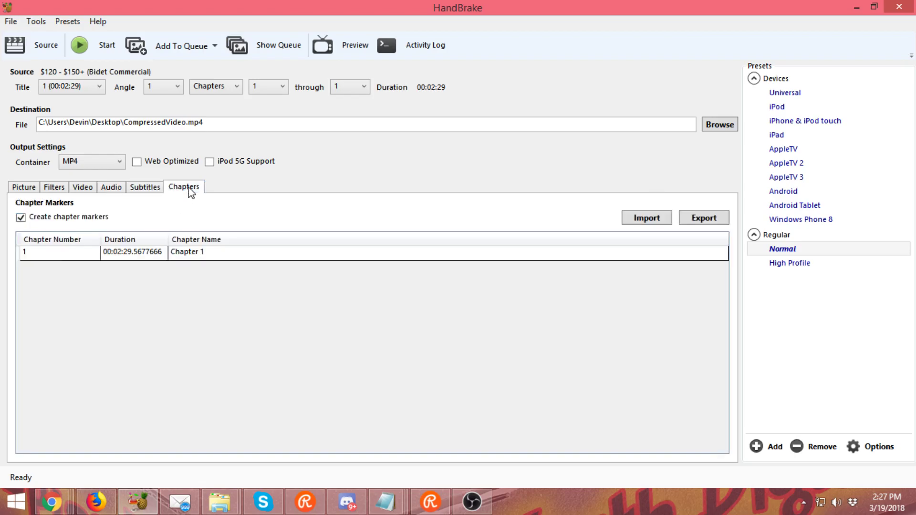
{"action": "left_click", "coordinate": [79, 189]}
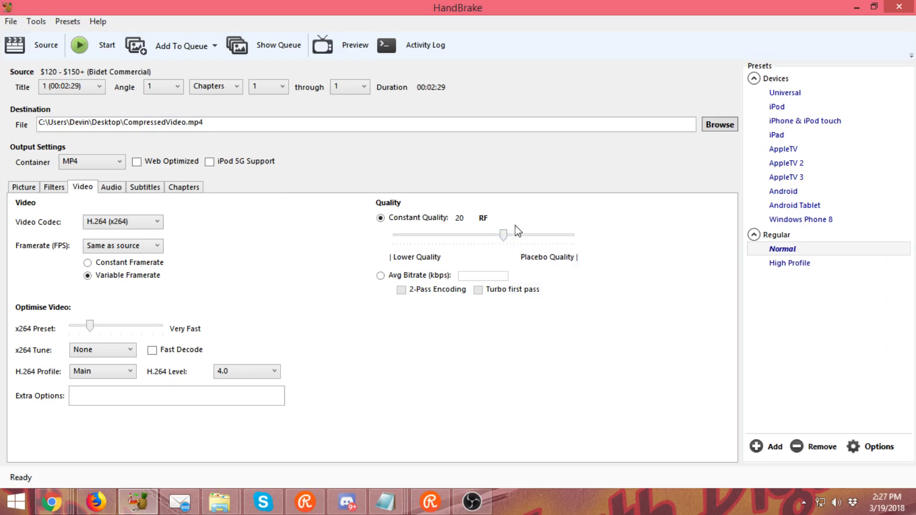
- Lower Constant Quality to RF 30 and start encoding CompressedVideo.mp4
{"action": "mouse_move", "coordinate": [510, 239]}
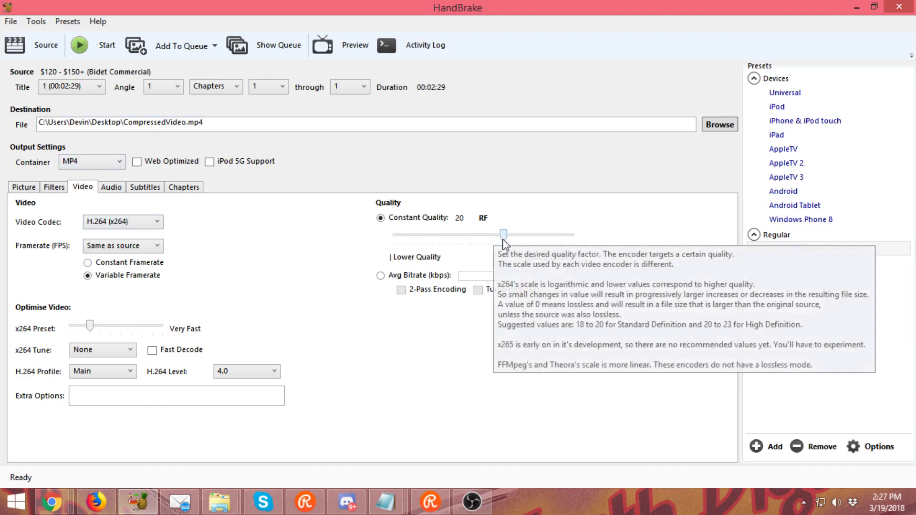
{"action": "left_click_drag", "start_coordinate": [503, 239], "coordinate": [468, 239]}
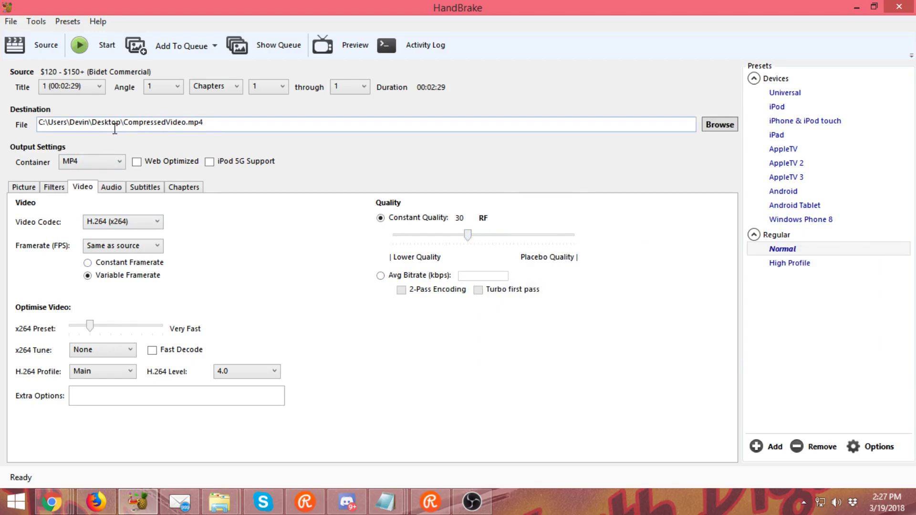
{"action": "left_click", "coordinate": [101, 48]}
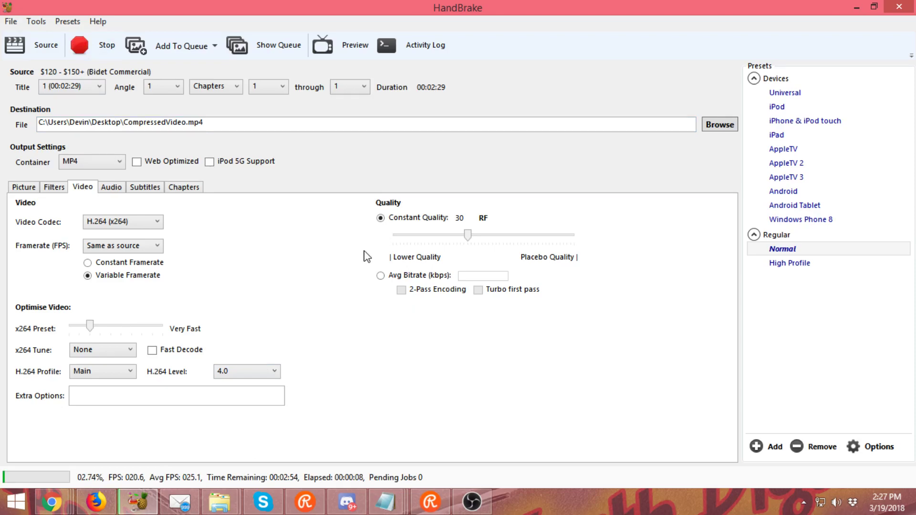
- Switch back to HandBrake and choose to open a single video file
{"action": "key", "text": "alt+Tab"}
{"action": "key", "text": "Tab"}
{"action": "key", "text": "alt+Tab"}
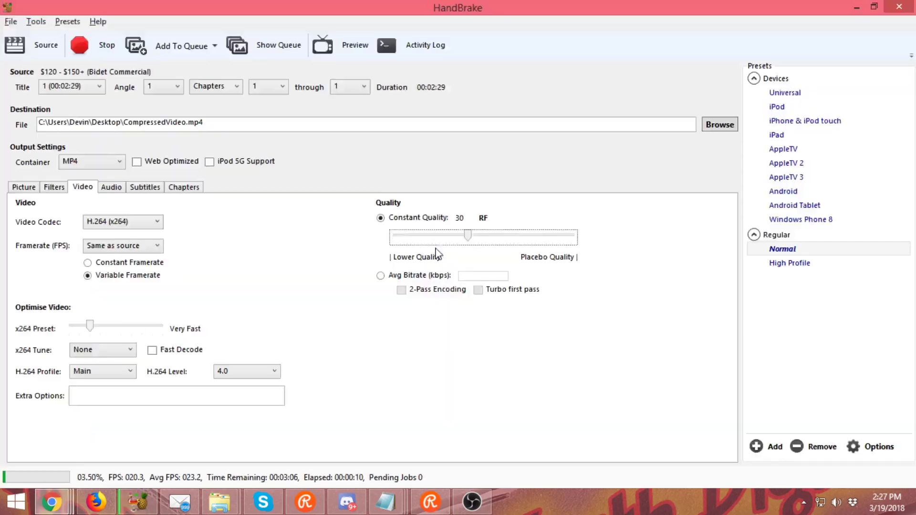
{"action": "left_click", "coordinate": [43, 46]}
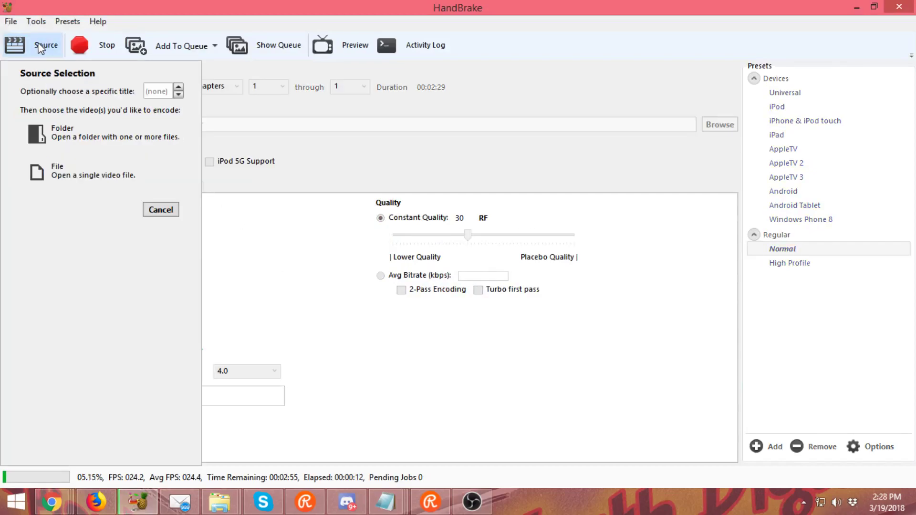
{"action": "left_click", "coordinate": [67, 175]}
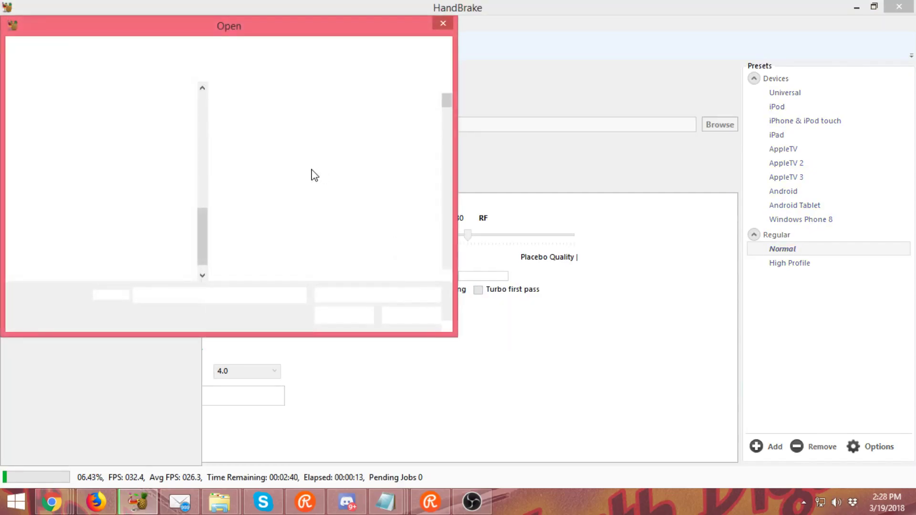
- Browse Dropbox to the Product Commercial folder and bring up actions for the Bidet Commercial video
{"action": "left_click", "coordinate": [90, 142]}
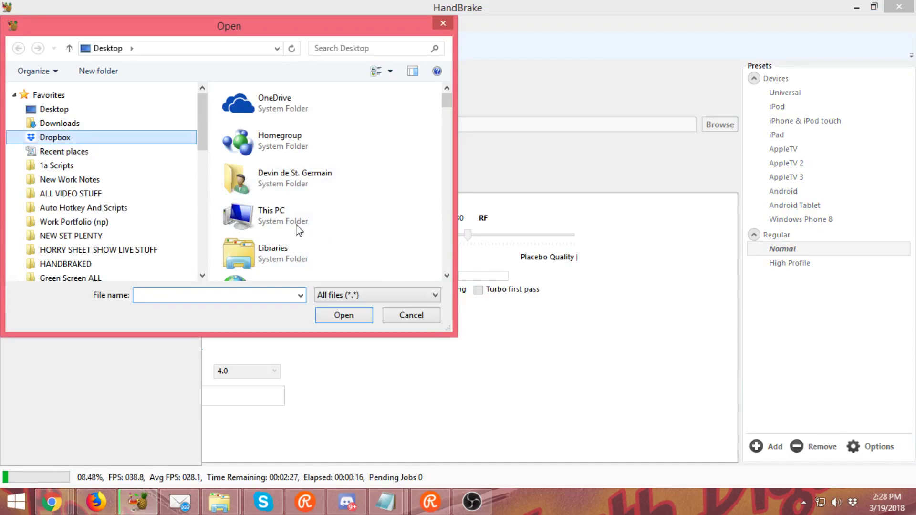
{"action": "scroll", "coordinate": [329, 215], "scroll_direction": "down", "scroll_amount": 5}
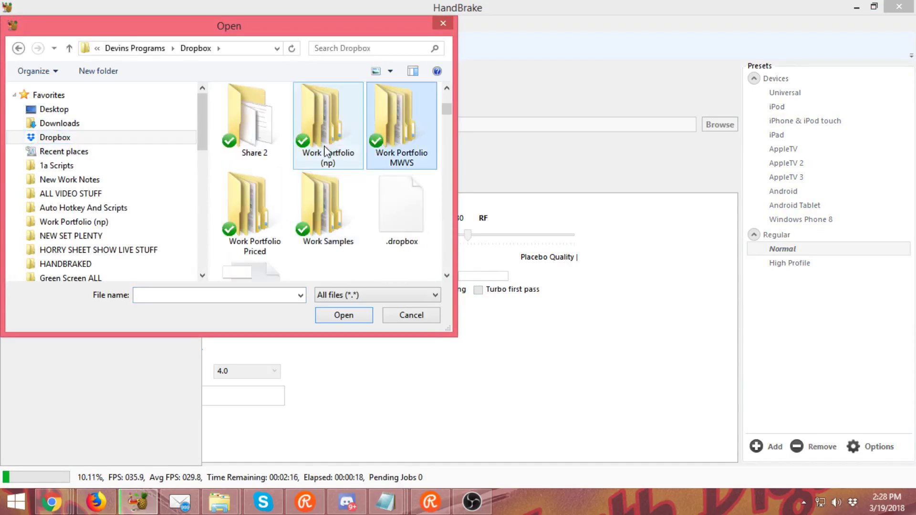
{"action": "double_click", "coordinate": [271, 200]}
{"action": "double_click", "coordinate": [256, 116]}
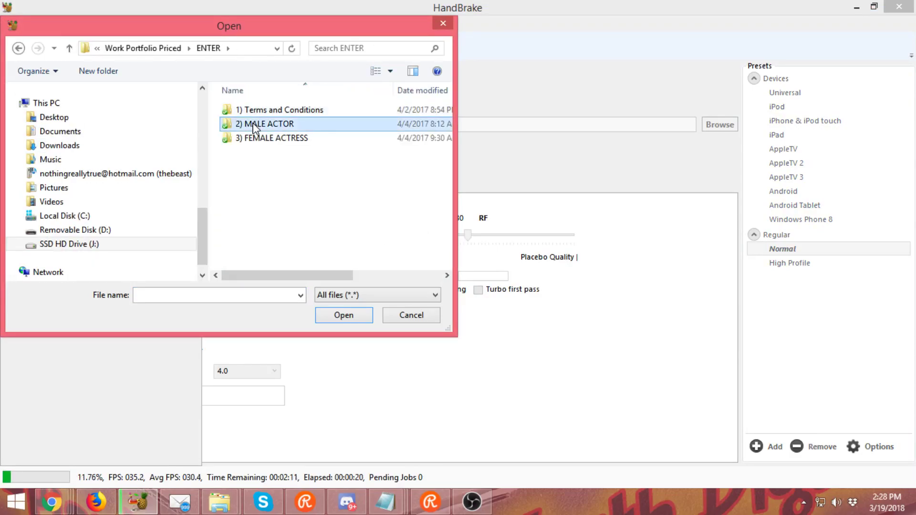
{"action": "double_click", "coordinate": [256, 123]}
{"action": "double_click", "coordinate": [255, 125]}
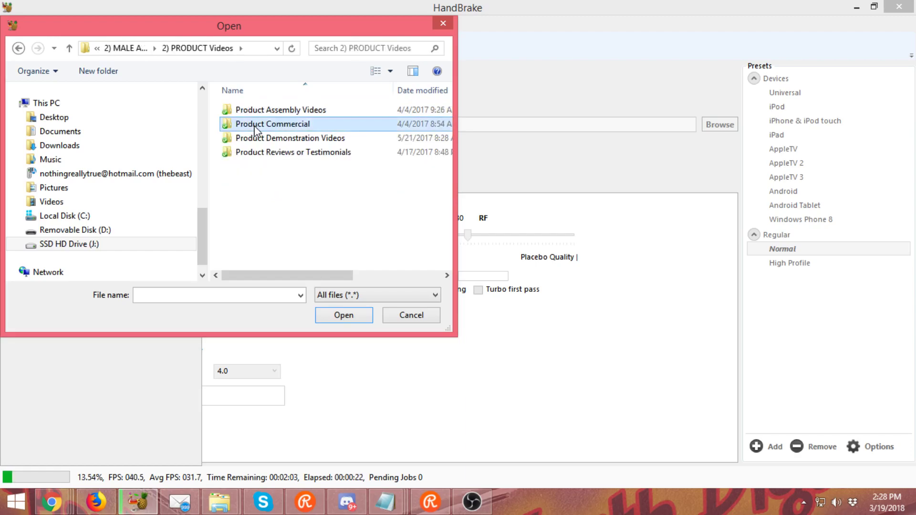
{"action": "double_click", "coordinate": [255, 125]}
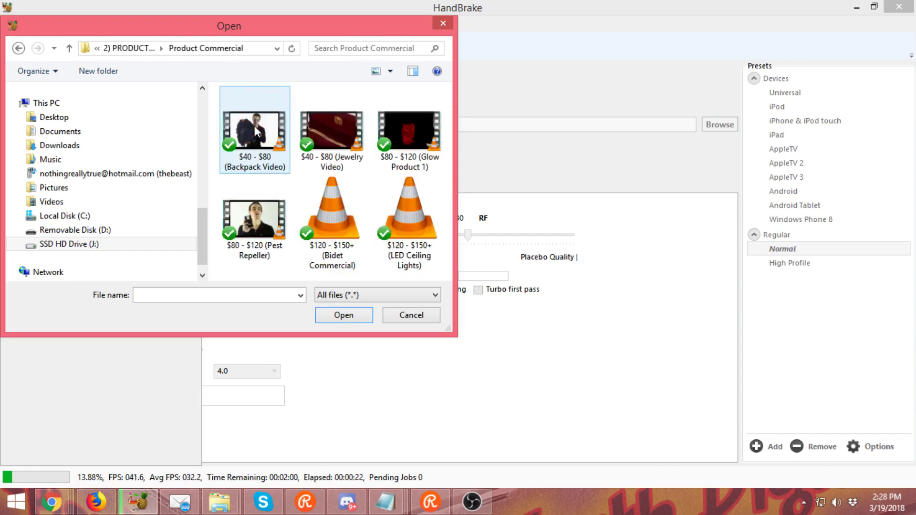
{"action": "left_click", "coordinate": [337, 218]}
{"action": "right_click", "coordinate": [337, 217]}
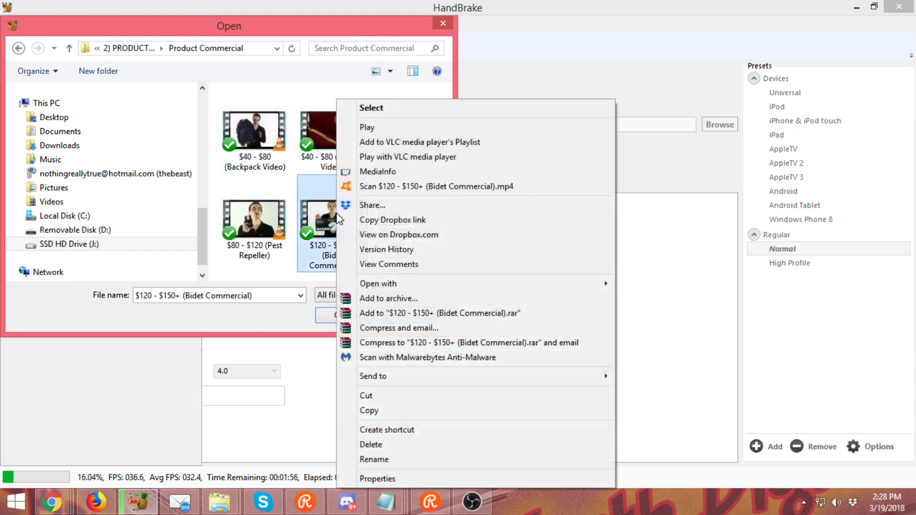
- Play the original Bidet Commercial video in VLC
{"action": "left_click", "coordinate": [381, 128]}
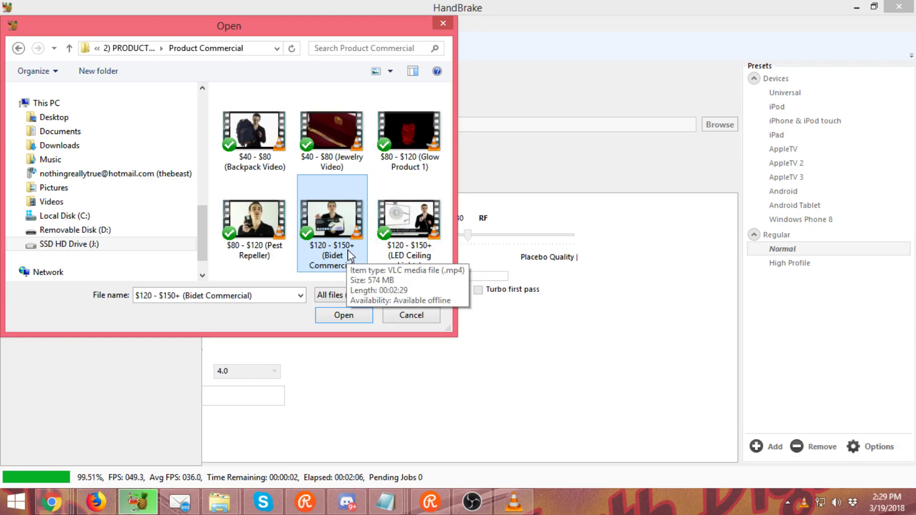
- Cancel the Open dialog and show the Desktop with Win+D
{"action": "left_click", "coordinate": [412, 316]}
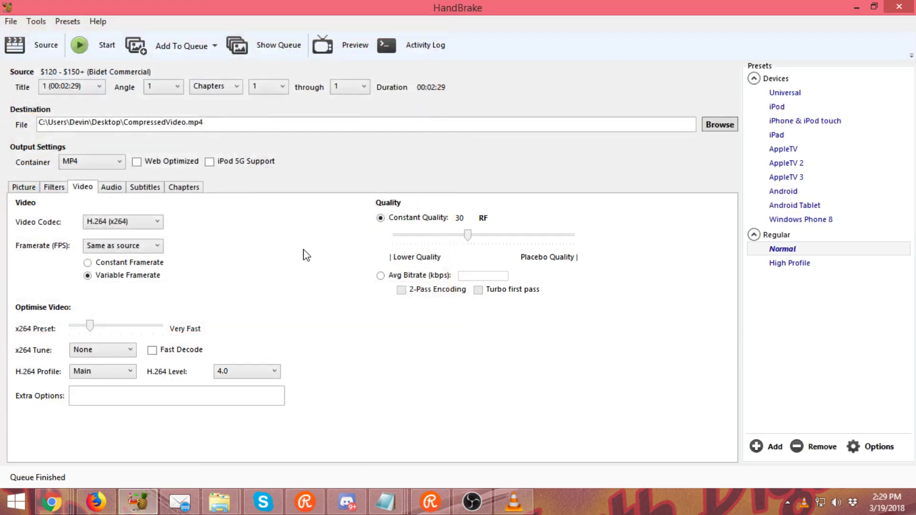
{"action": "key", "text": "super+d"}
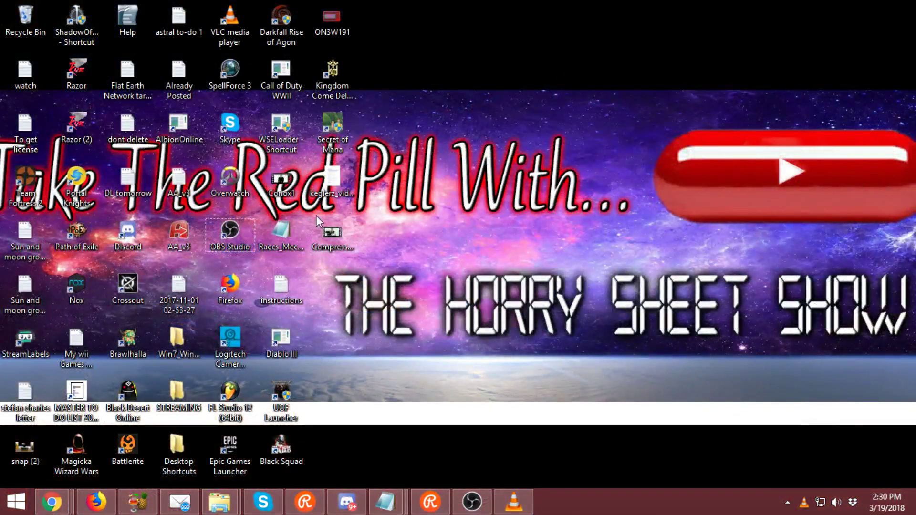
- Play CompressedVideo from the Desktop in VLC to check its quality
{"action": "double_click", "coordinate": [338, 243]}
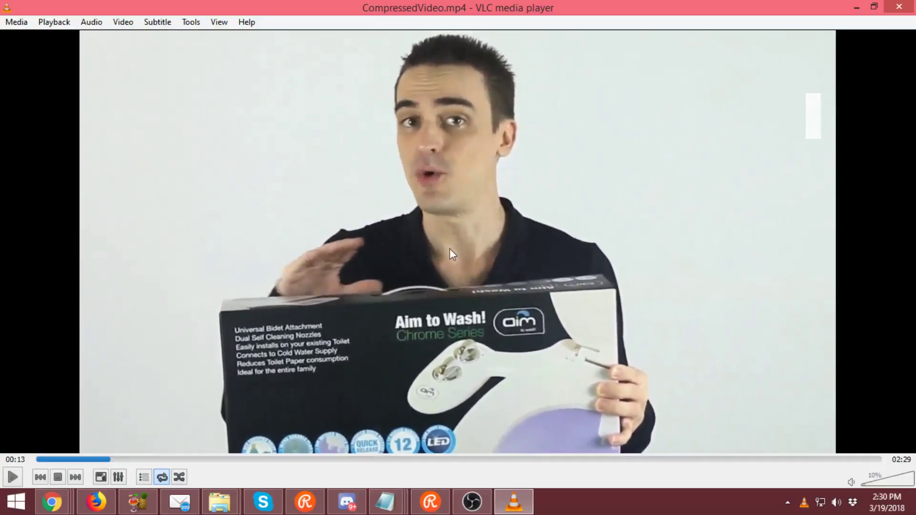
- Minimize VLC and open CompressedVideo's Properties, highlighting its 14.7 MB size
{"action": "left_click", "coordinate": [852, 5]}
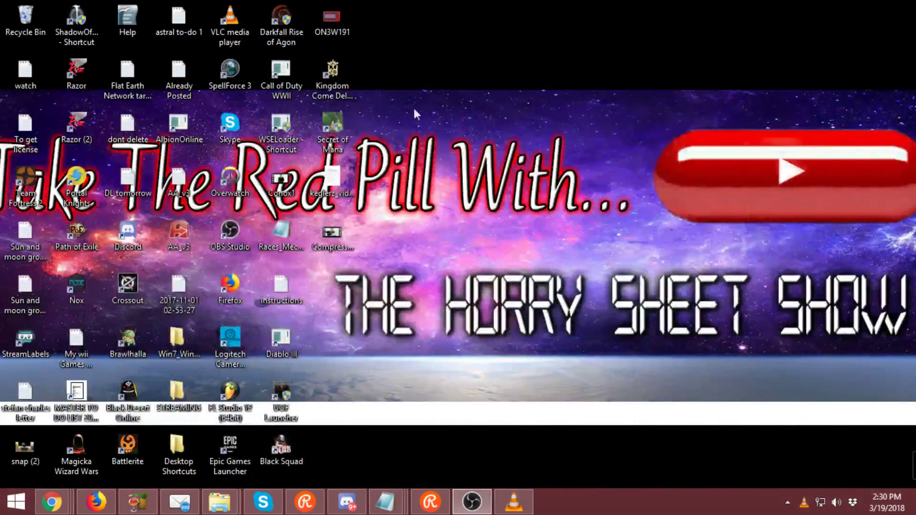
{"action": "right_click", "coordinate": [333, 257]}
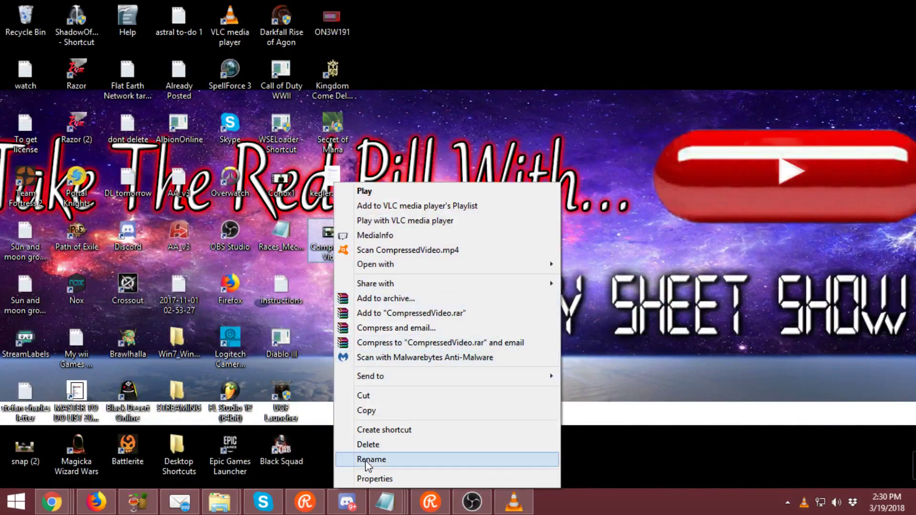
{"action": "left_click", "coordinate": [368, 478]}
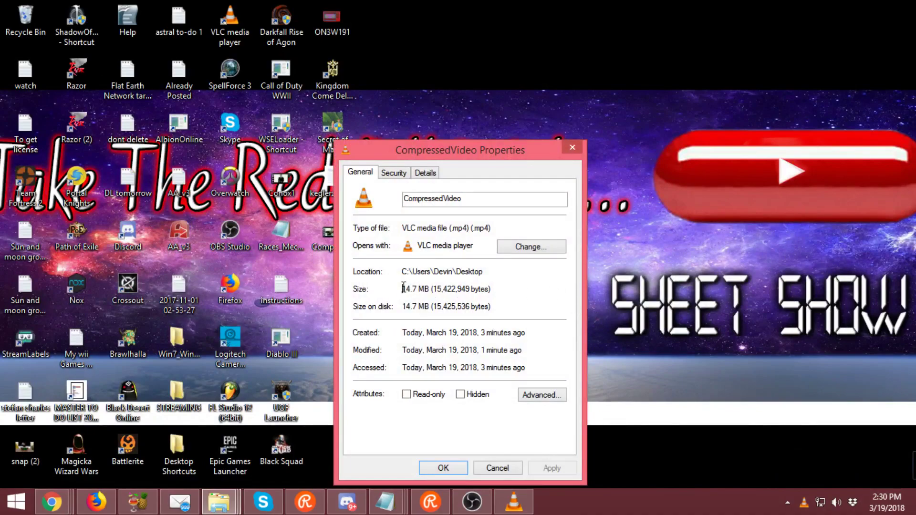
{"action": "left_click_drag", "start_coordinate": [403, 288], "coordinate": [421, 287]}
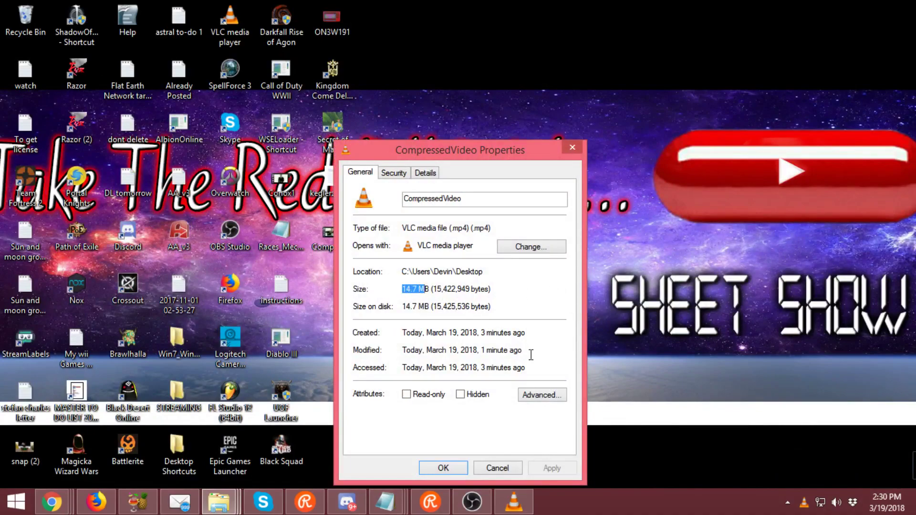